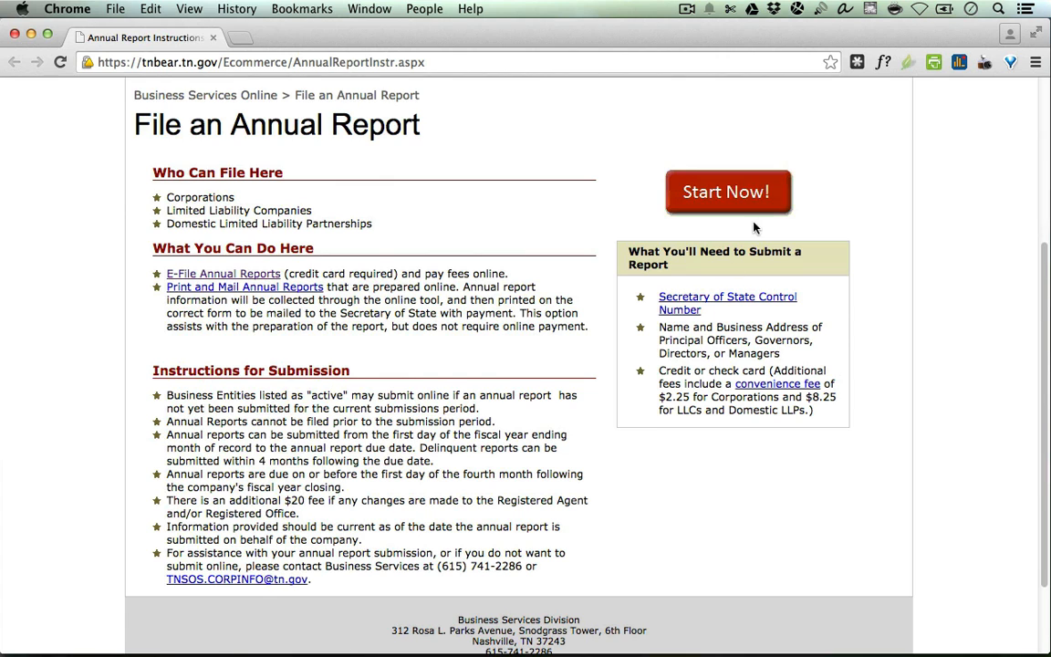
Start the annual report filing and open the Business Information Search for looking up the control number.
left_click(730, 194)
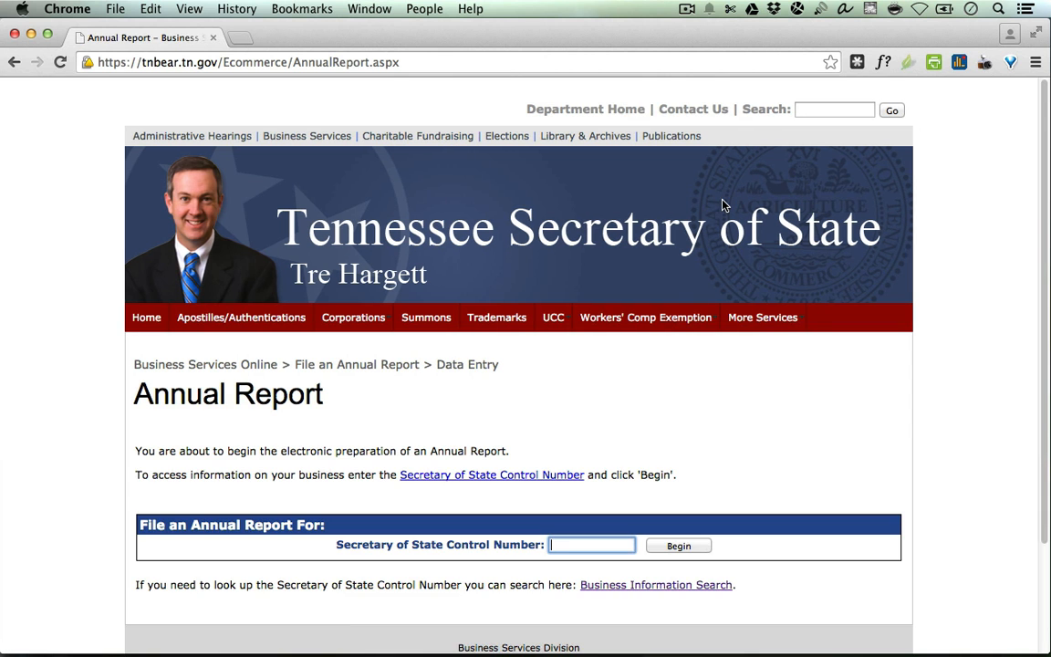
scroll(716, 256, "down", 3)
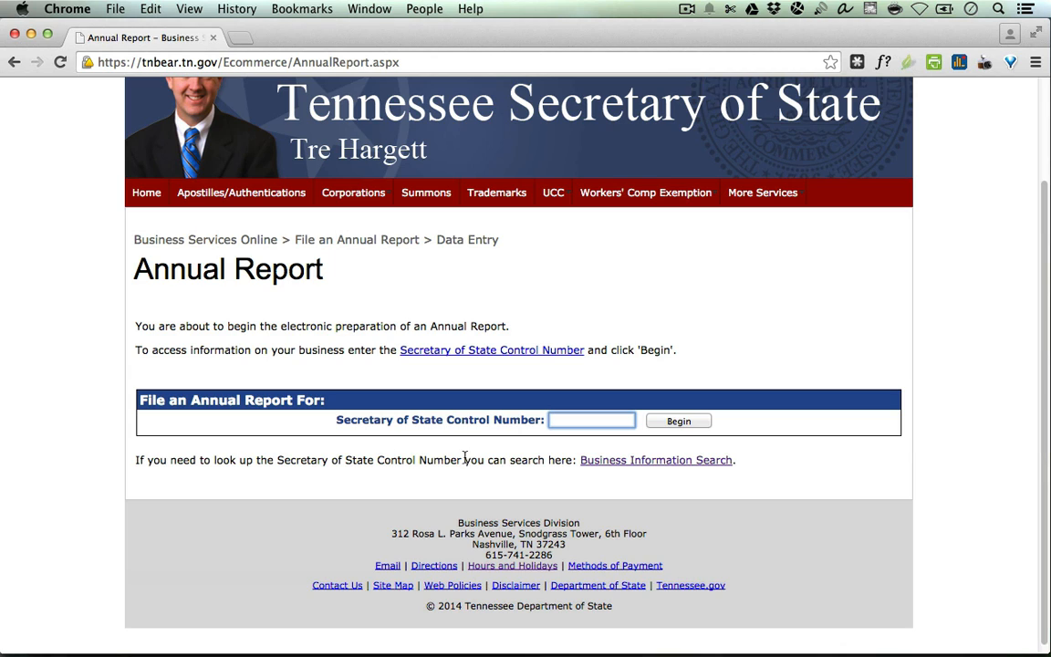
left_click(641, 462)
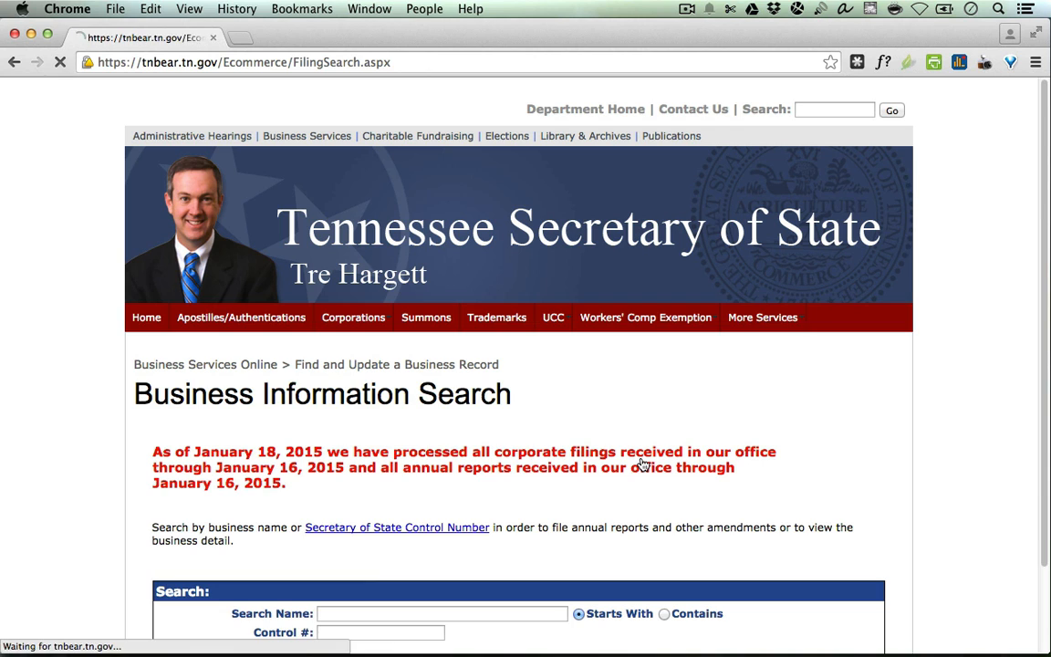
Search business names starting with "cornerstone freight", entering the verification text shown in the image.
scroll(641, 464, "down", 3)
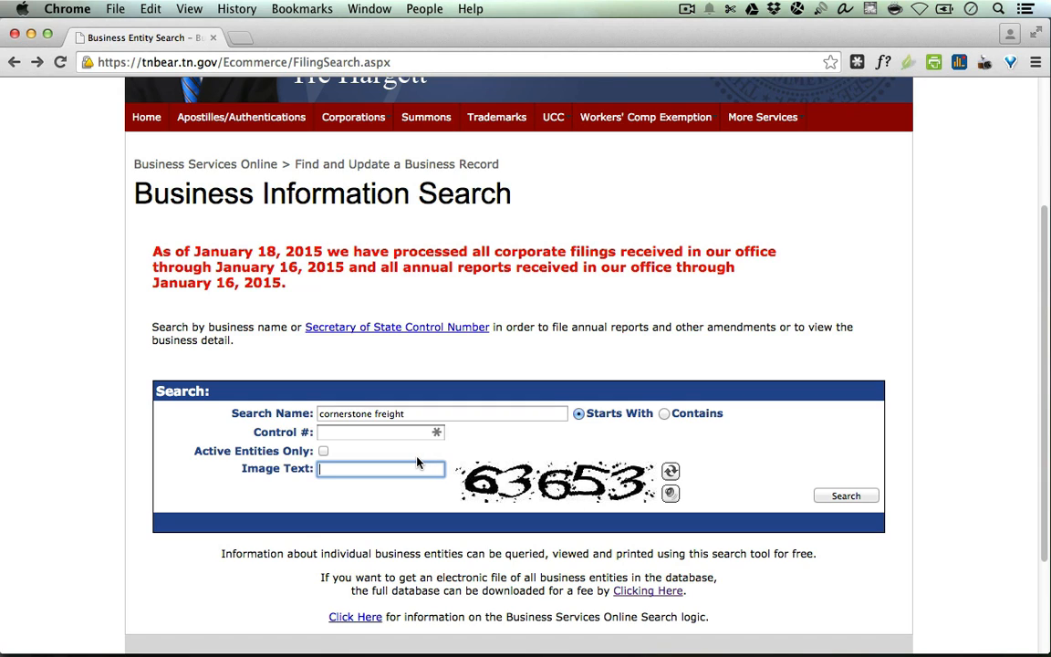
type("63653")
left_click(847, 496)
scroll(850, 496, "down", 3)
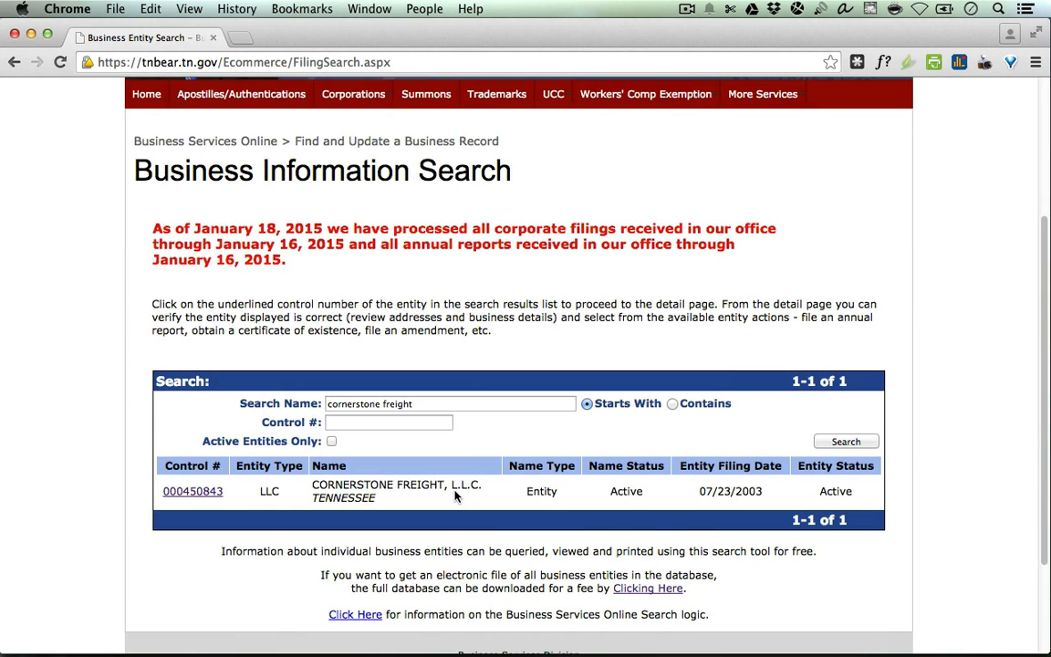
Copy the full control number of Cornerstone Freight, L.L.C. from the search results.
left_click(216, 498)
left_click_drag(220, 494, 171, 497)
key("cmd+c")
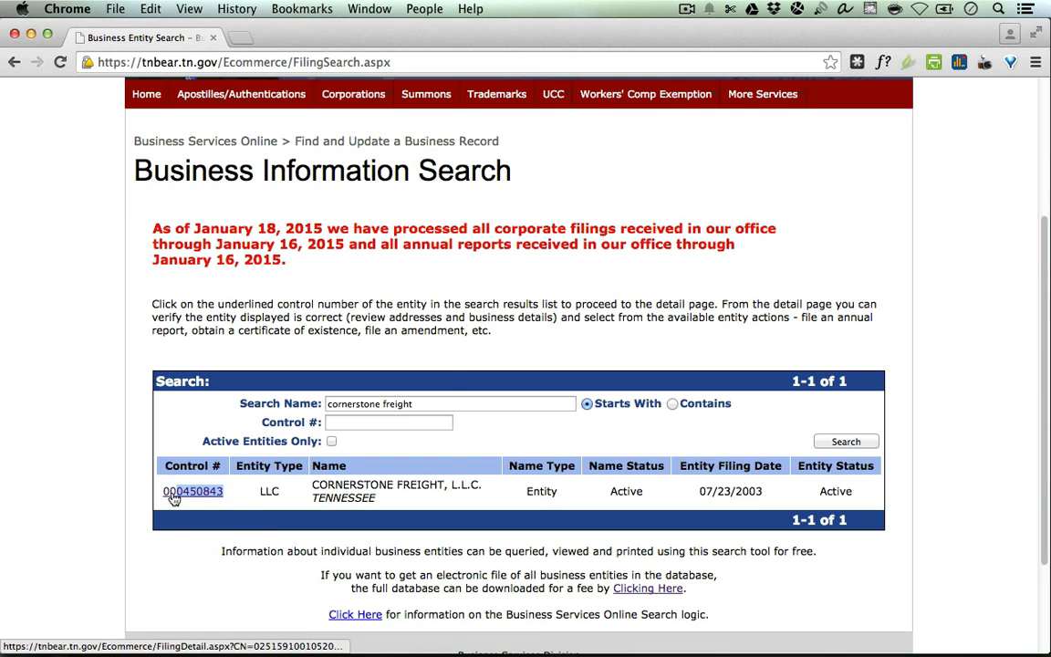
right_click(176, 496)
left_click(219, 423)
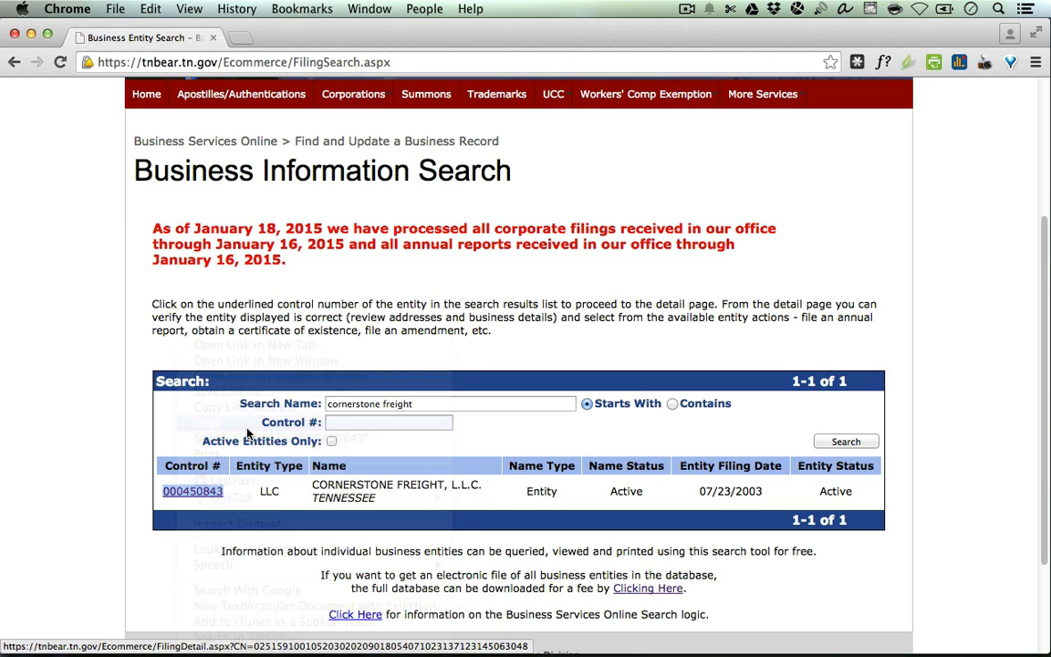
left_click(202, 422)
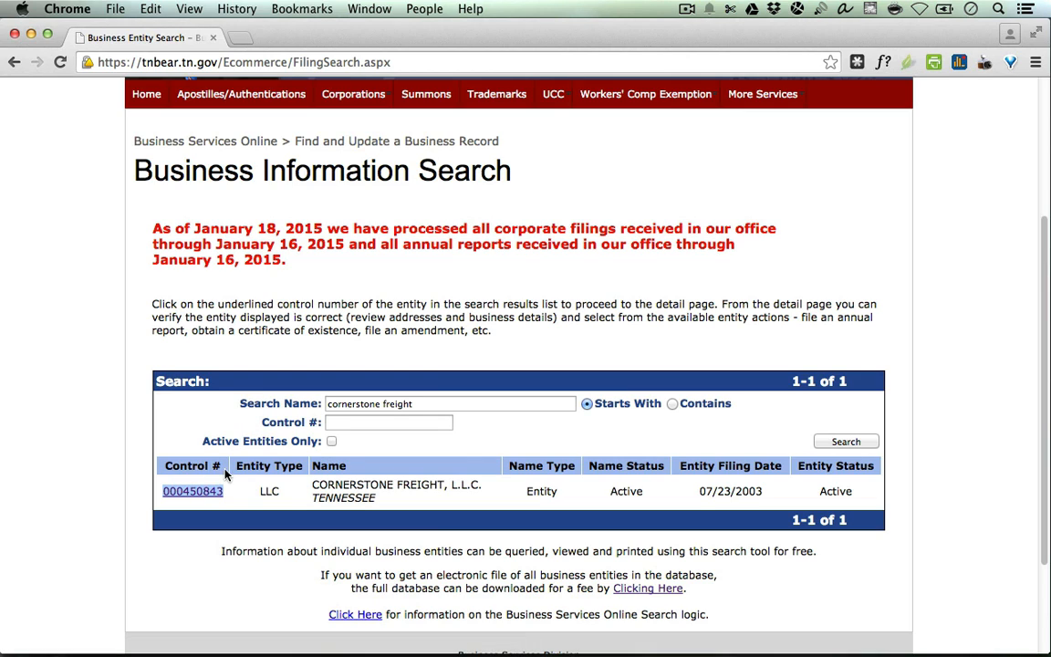
Return to the annual report entry page, paste the copied Secretary of State control number and begin the report.
left_click(14, 62)
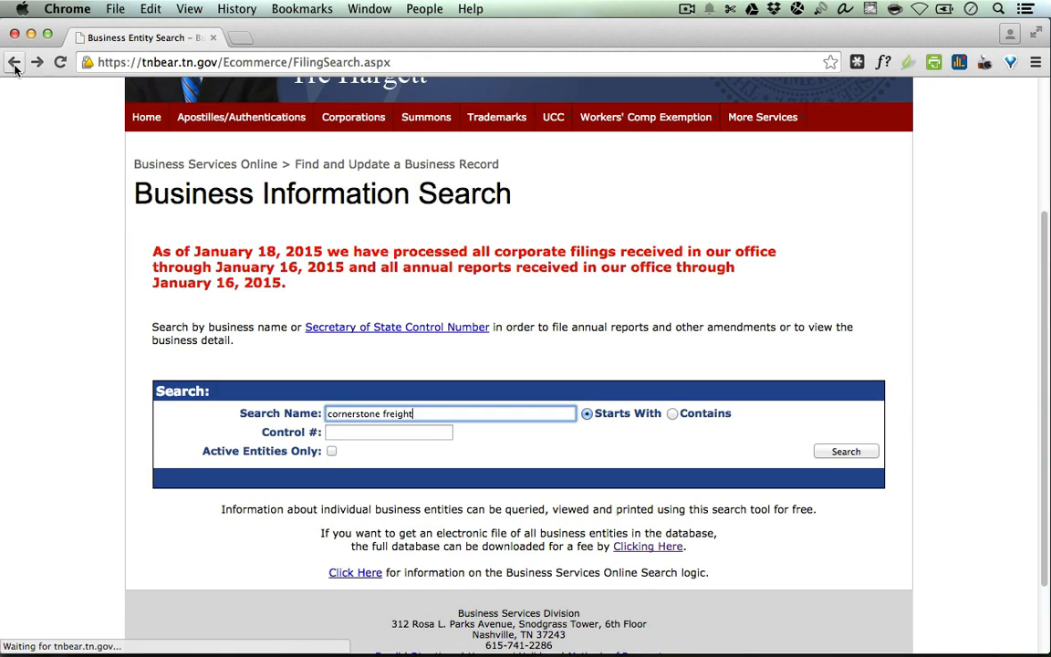
left_click(14, 62)
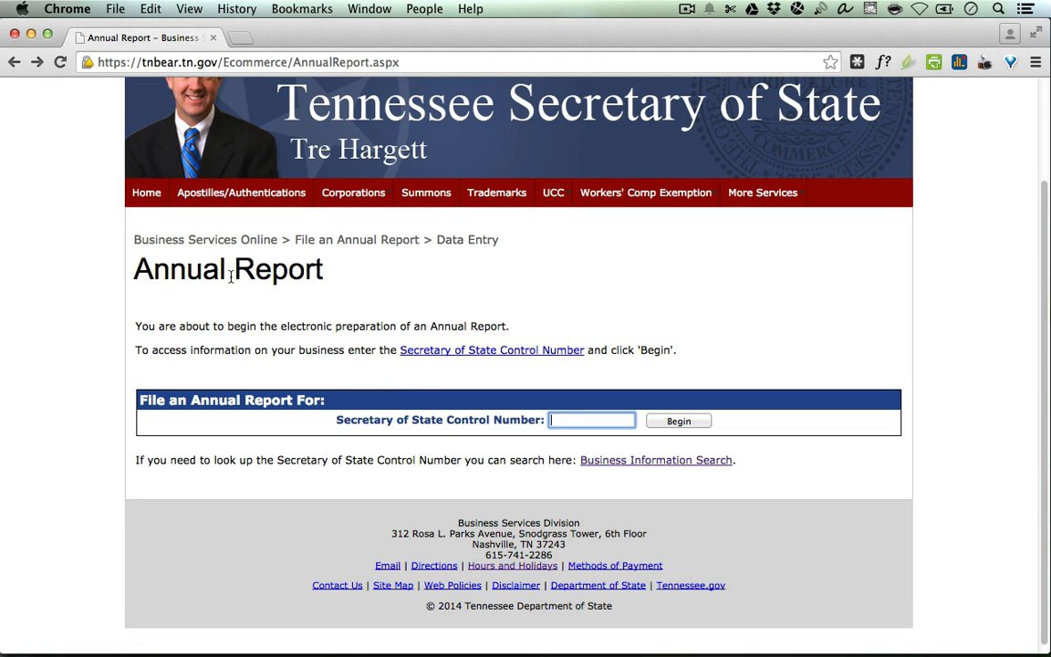
right_click(571, 420)
left_click(601, 470)
left_click(660, 423)
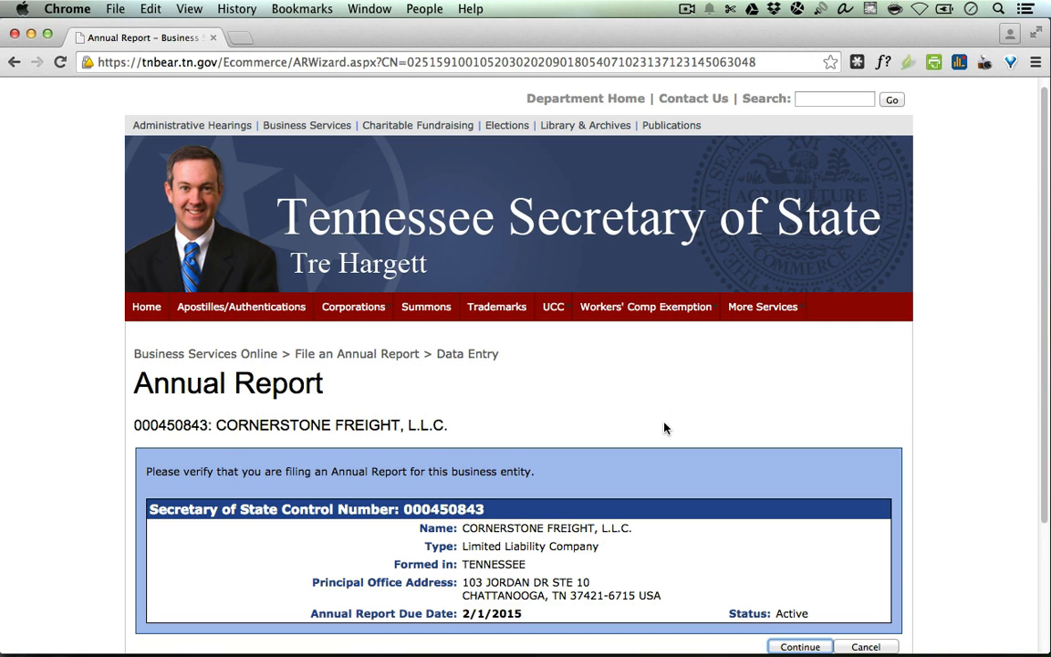
Review the business entity details for Cornerstone Freight, L.L.C. and confirm filing the report for it.
scroll(898, 447, "down", 1)
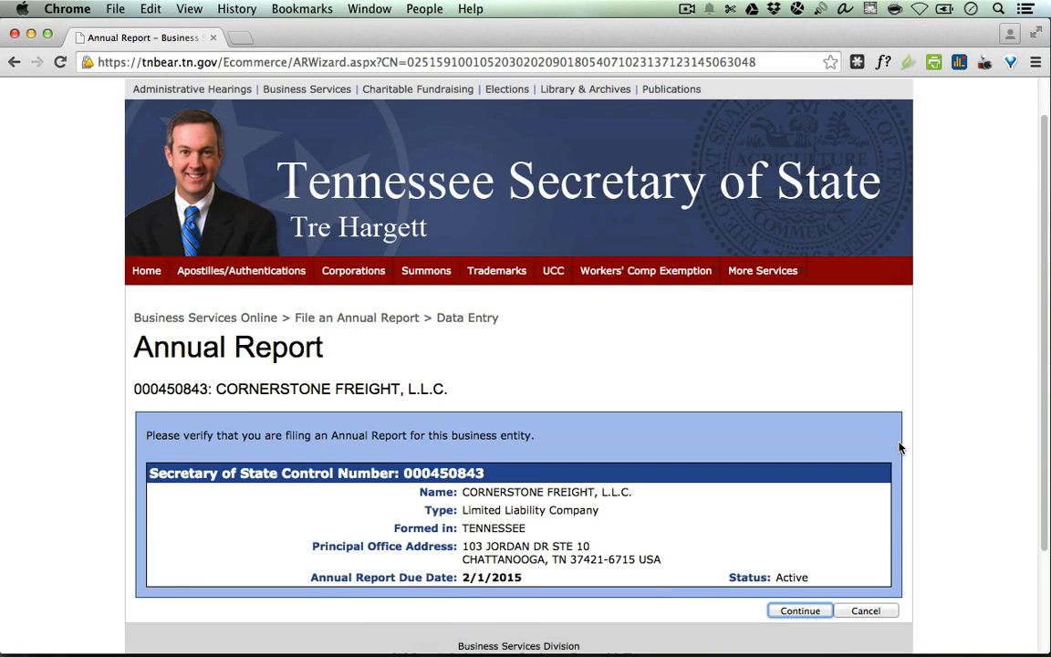
scroll(898, 447, "down", 1)
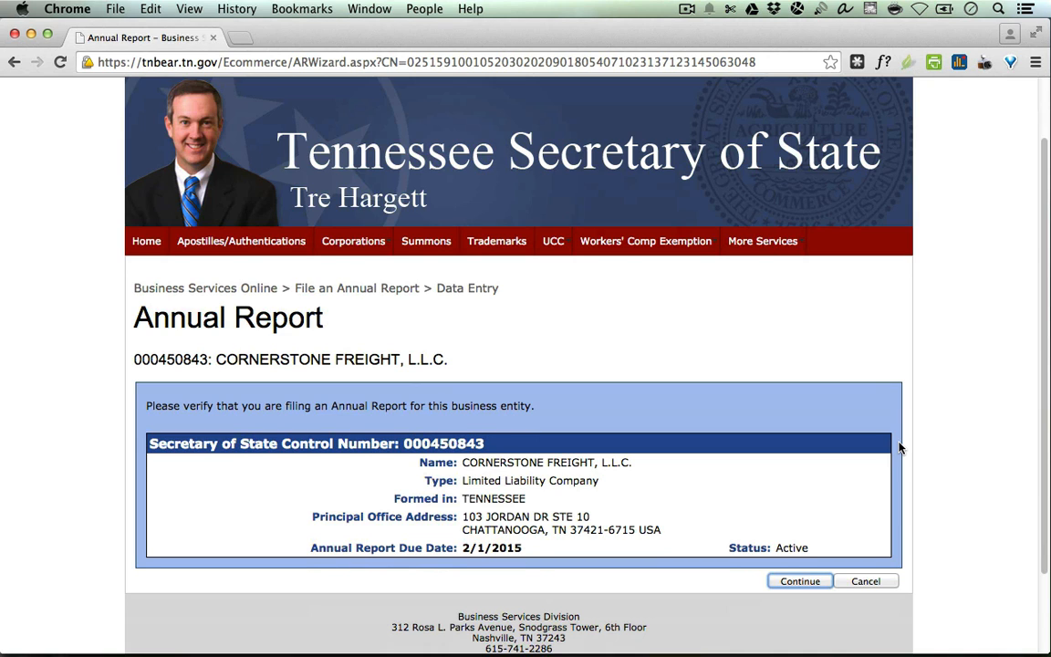
scroll(899, 447, "down", 3)
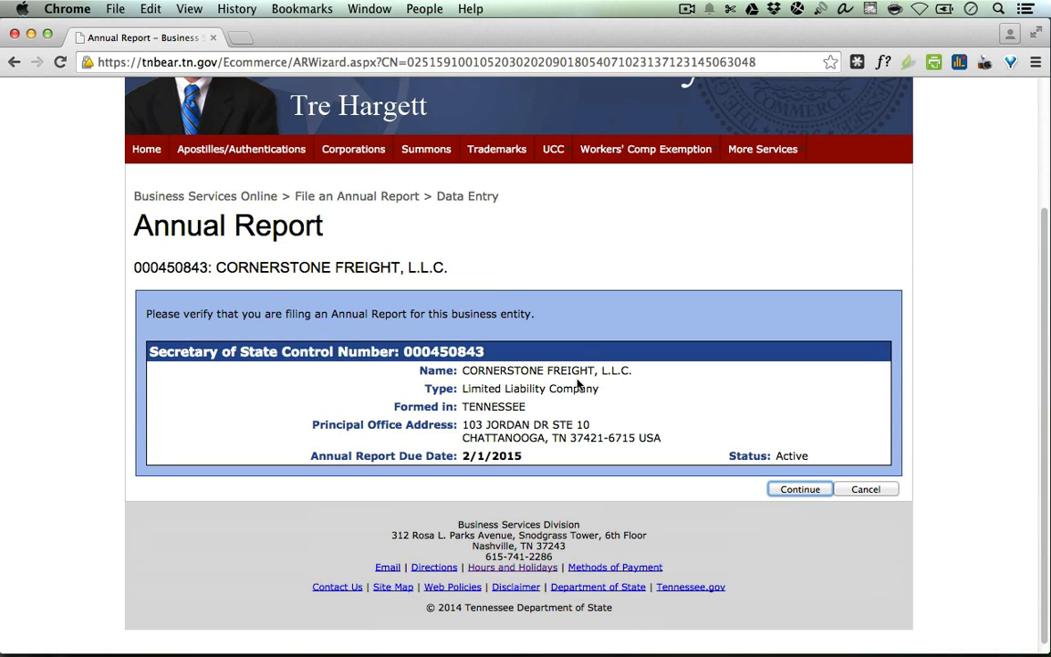
left_click(782, 490)
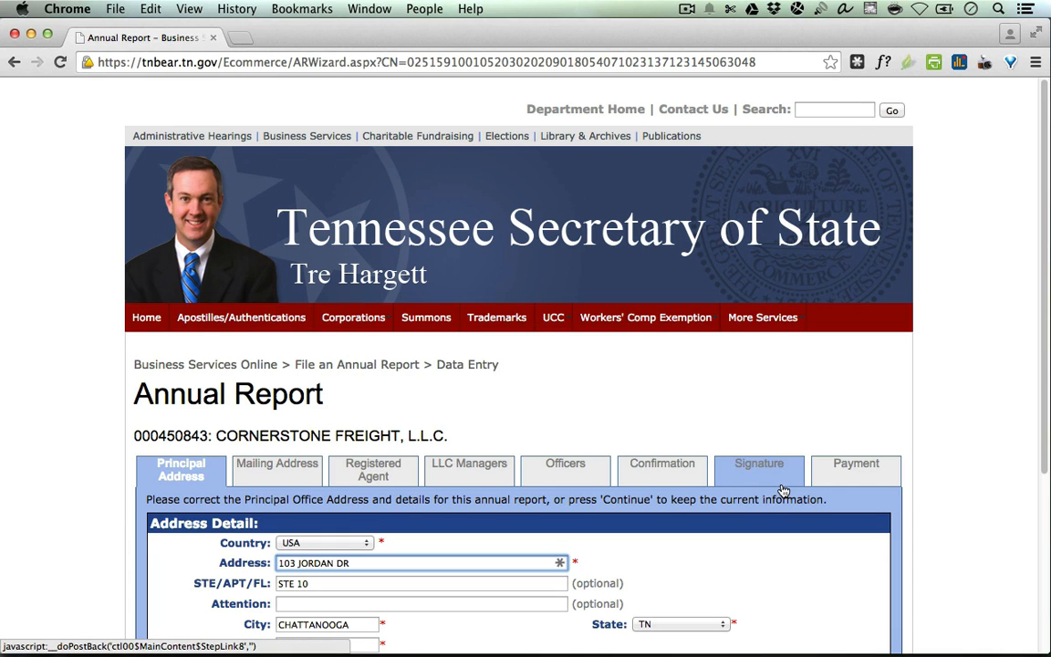
Review the principal office address and keep it as it is for this annual report.
scroll(749, 490, "down", 3)
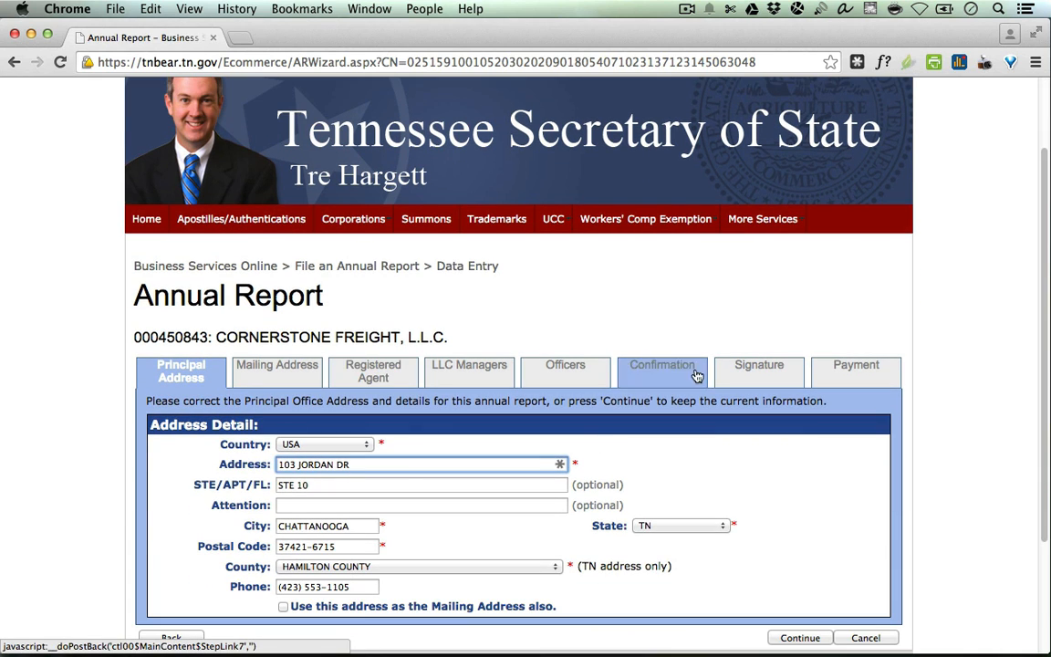
scroll(885, 376, "down", 1)
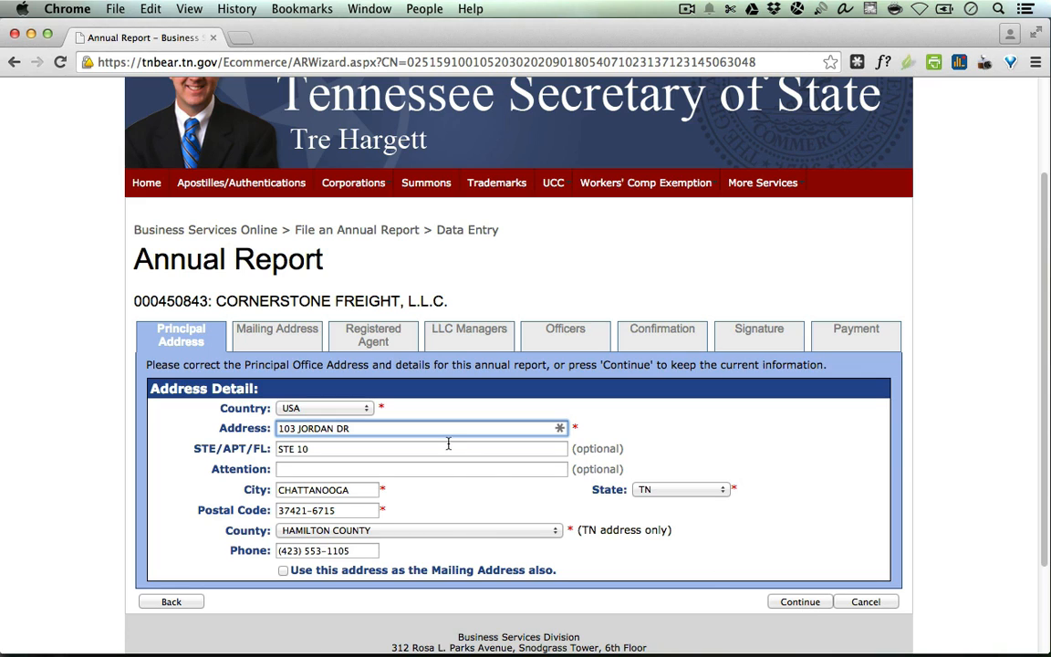
left_click(800, 604)
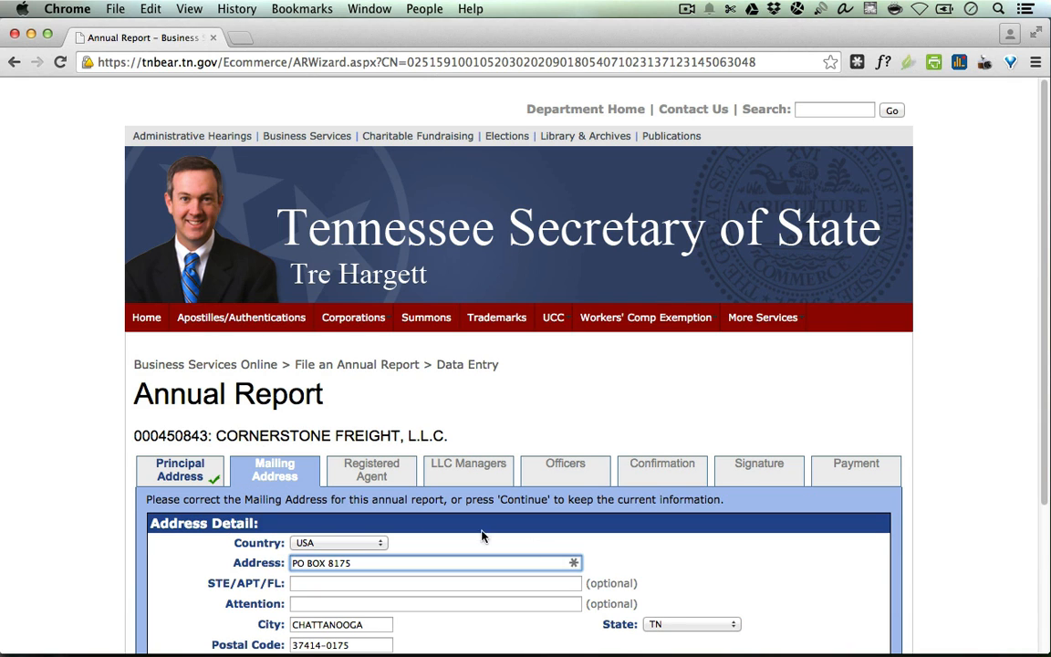
Keep the current mailing address and registered agent details, leaving the agent change option unchecked.
scroll(62, 508, "down", 3)
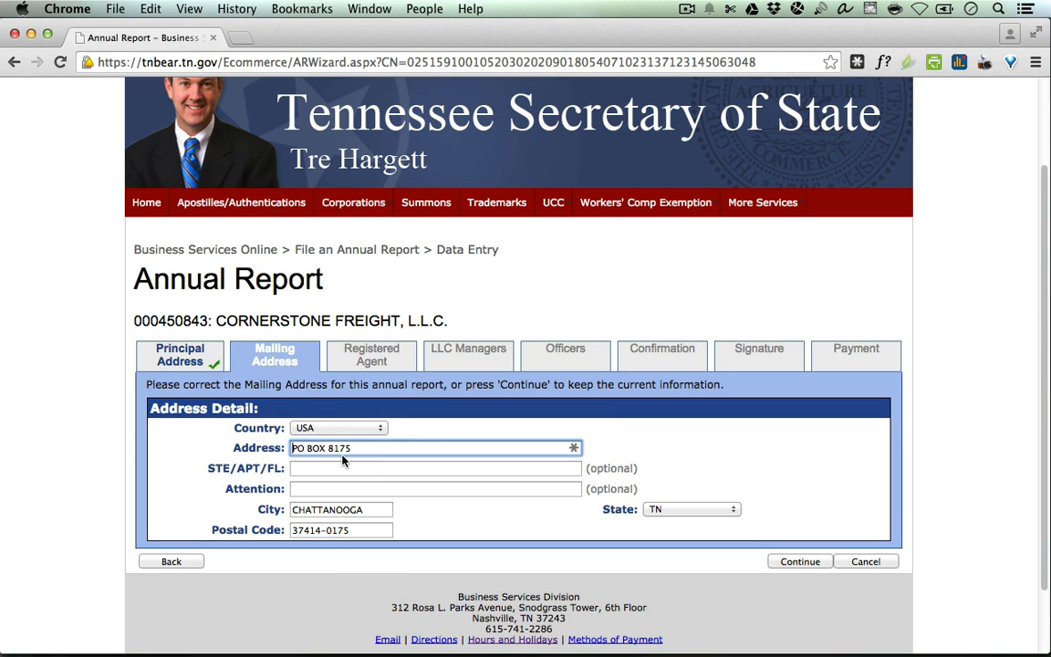
left_click(800, 562)
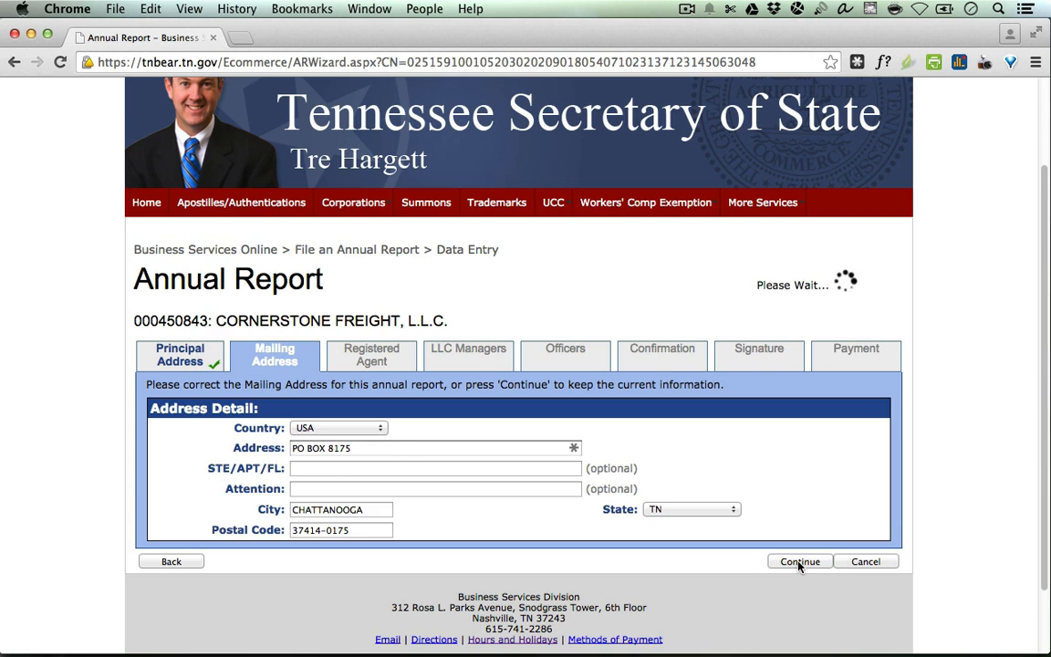
scroll(801, 567, "down", 5)
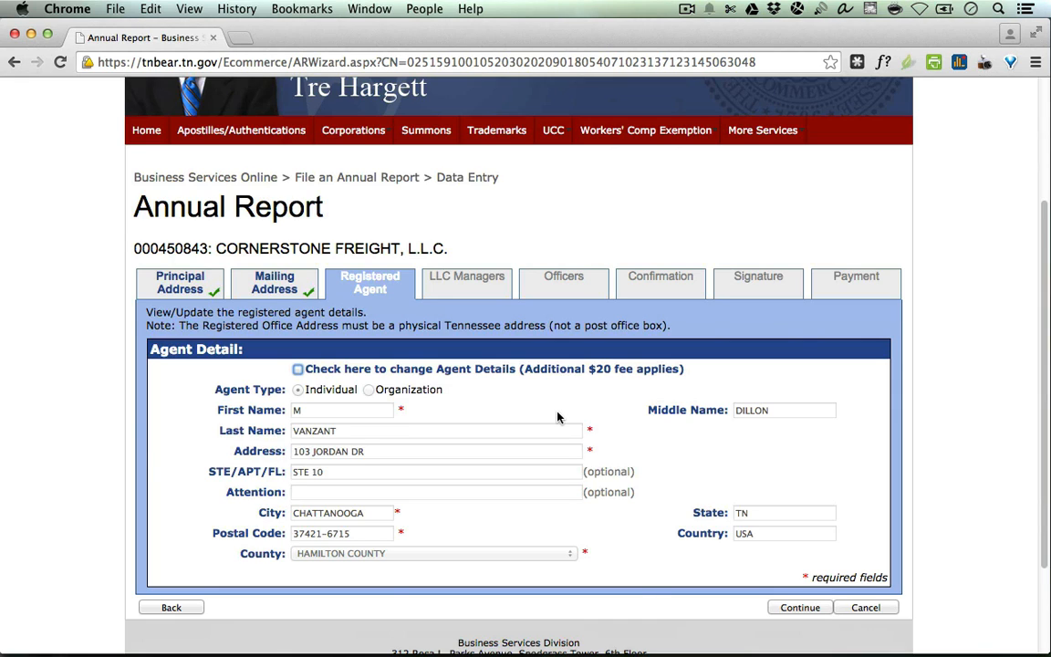
left_click(799, 609)
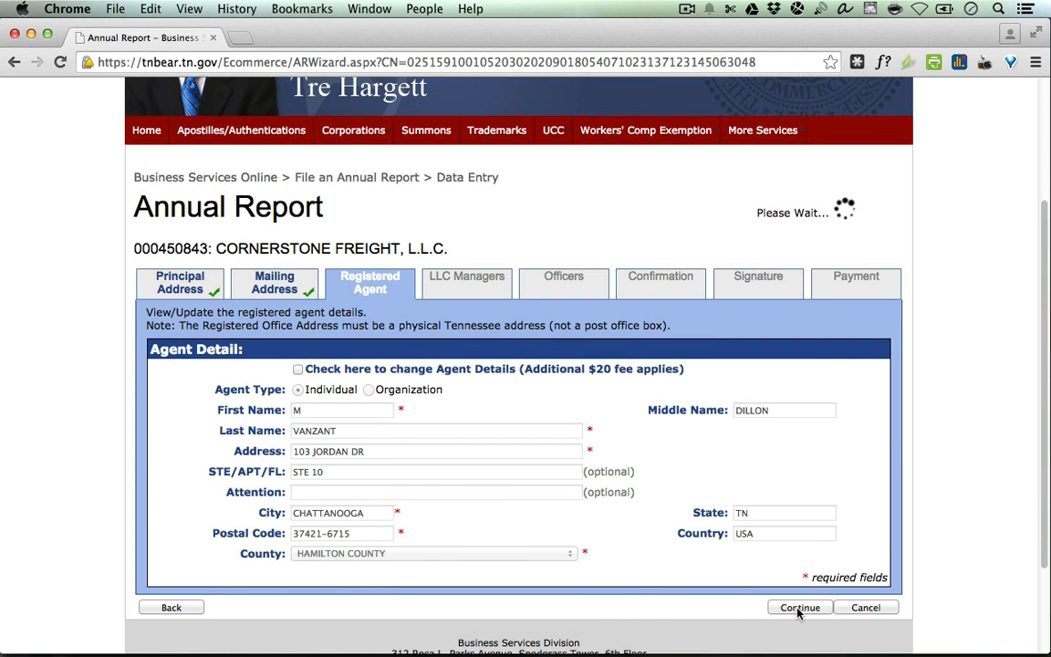
Set the LLC's management type to Member Managed.
scroll(484, 402, "down", 2)
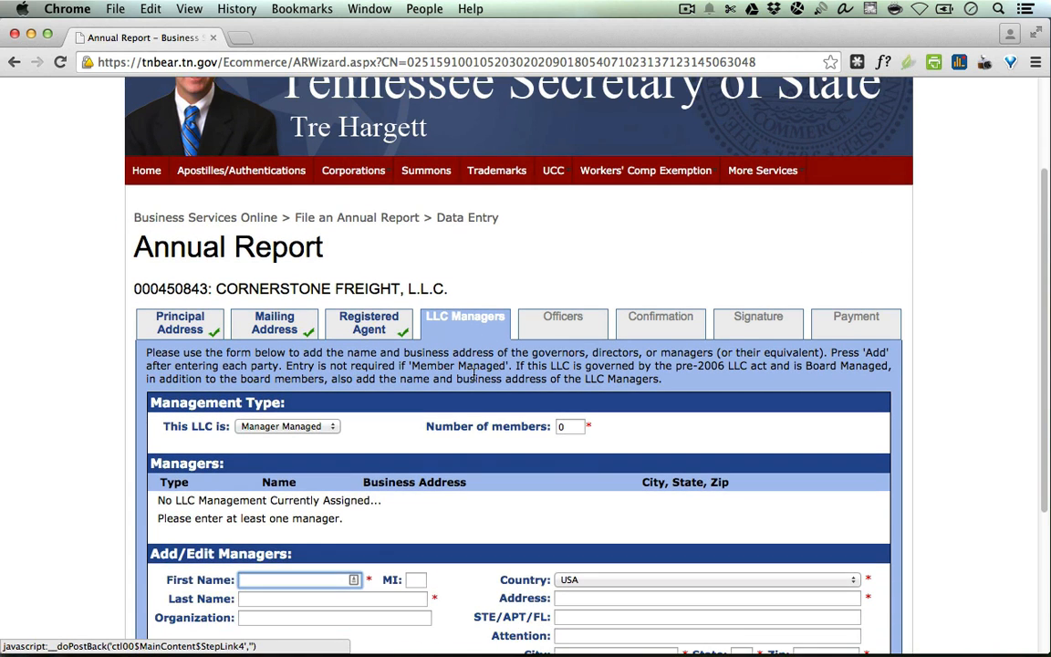
scroll(474, 378, "down", 2)
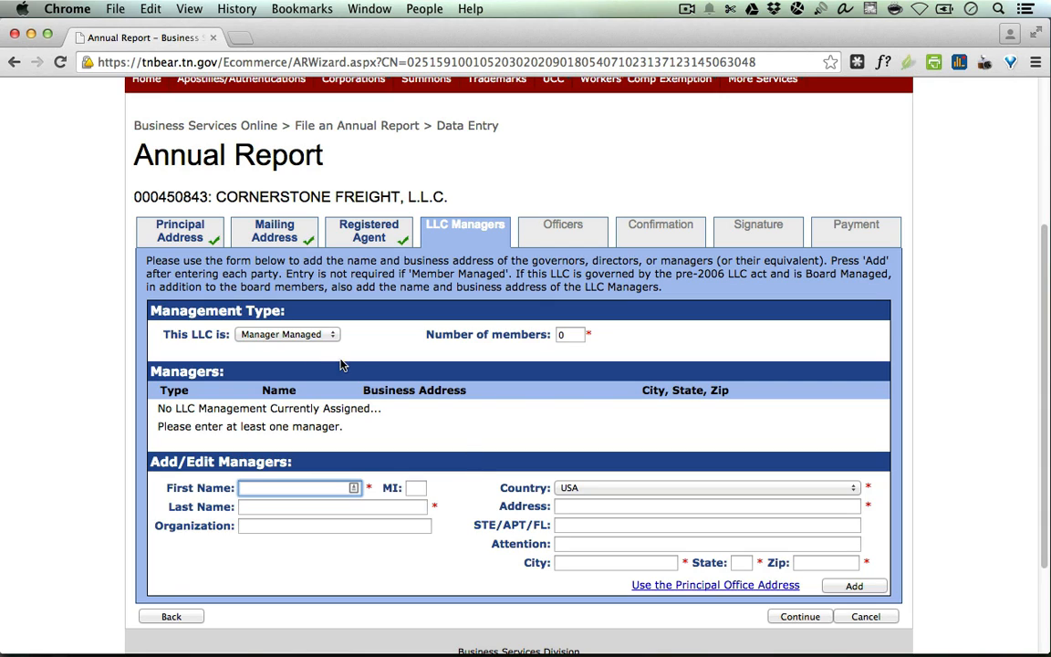
left_click(286, 335)
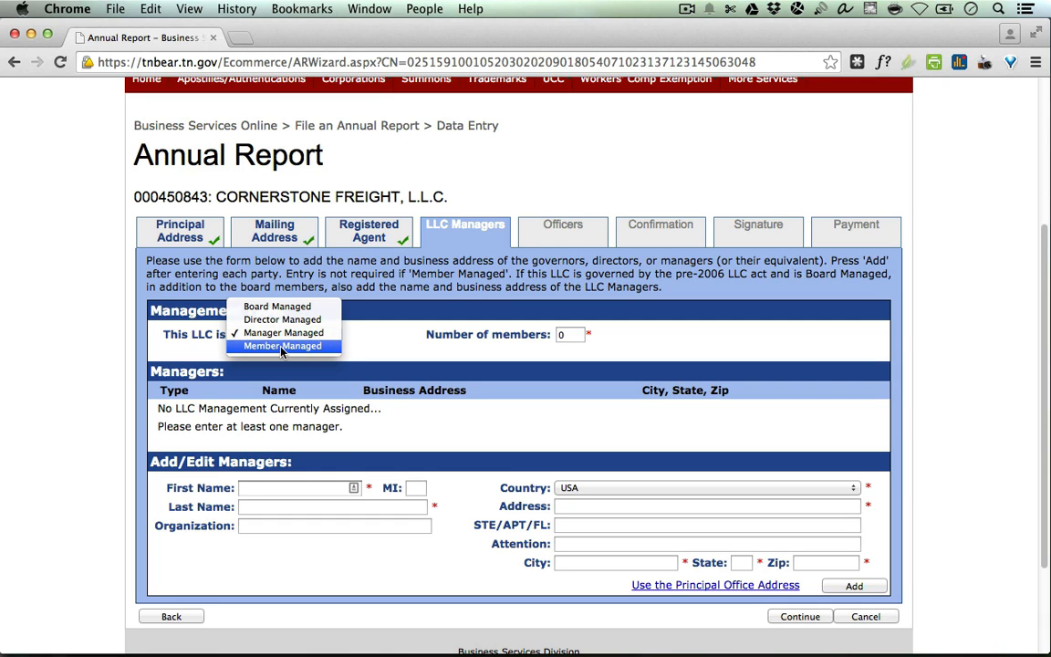
left_click(282, 346)
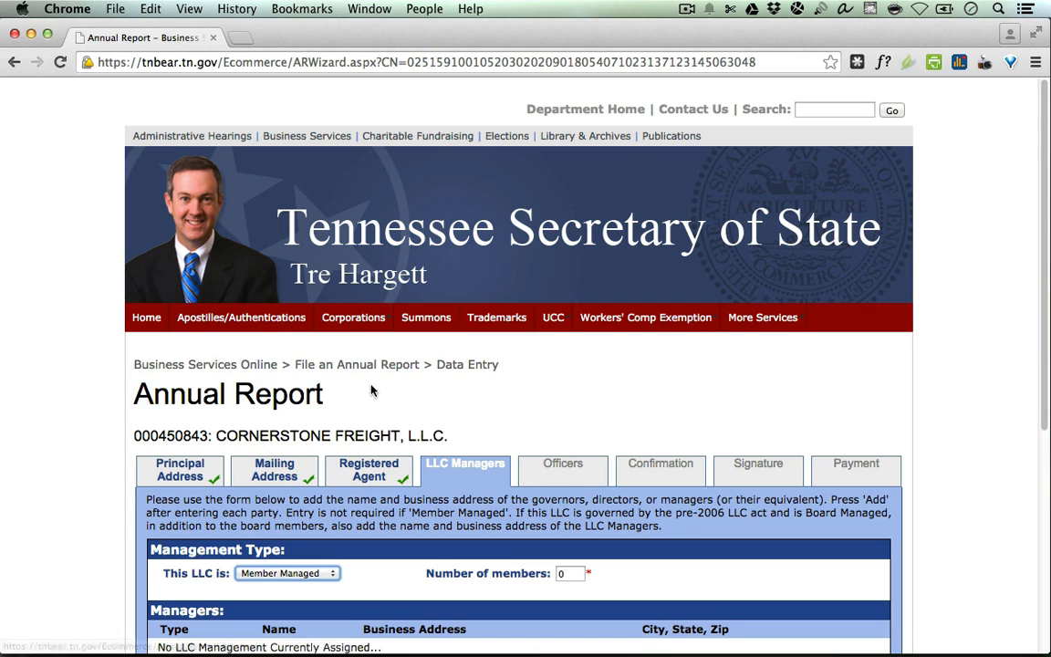
Set the number of members to 1 and submit the LLC management details without adding any managers.
scroll(379, 420, "down", 3)
scroll(502, 392, "down", 3)
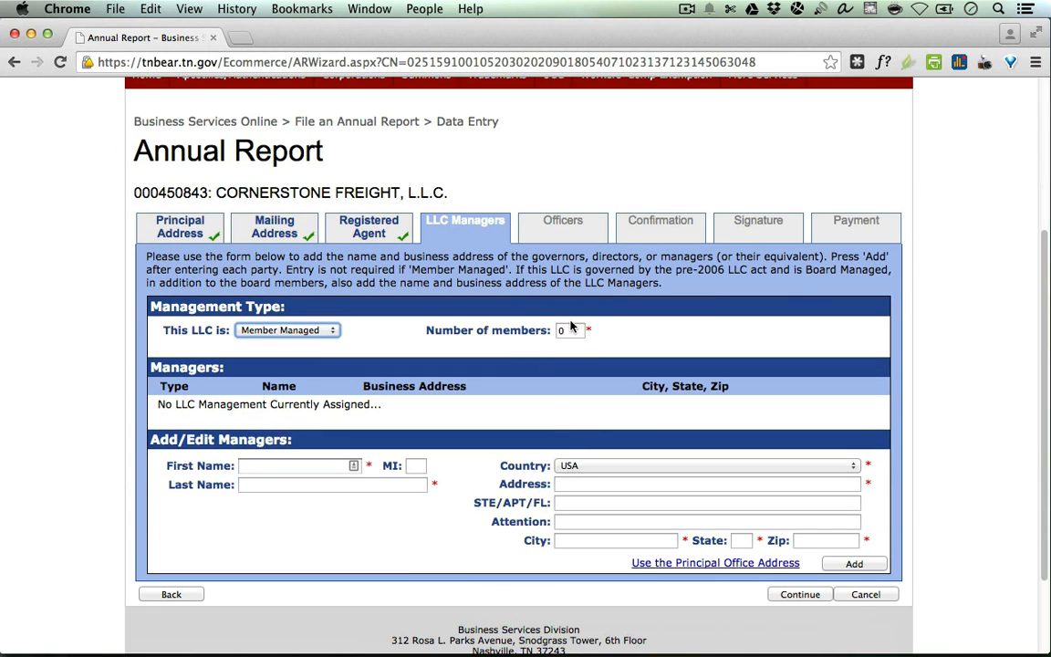
double_click(571, 331)
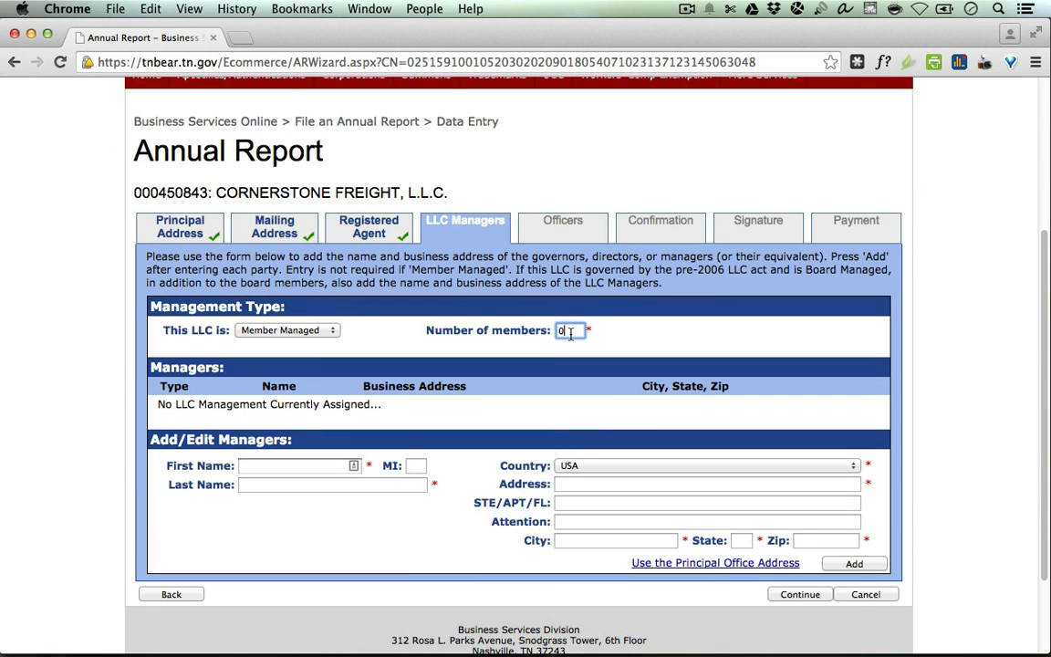
type("1")
left_click(678, 334)
left_click(806, 595)
Skip adding officers, then review the annual report details and fees on the confirmation page and proceed to the signature.
scroll(800, 425, "down", 3)
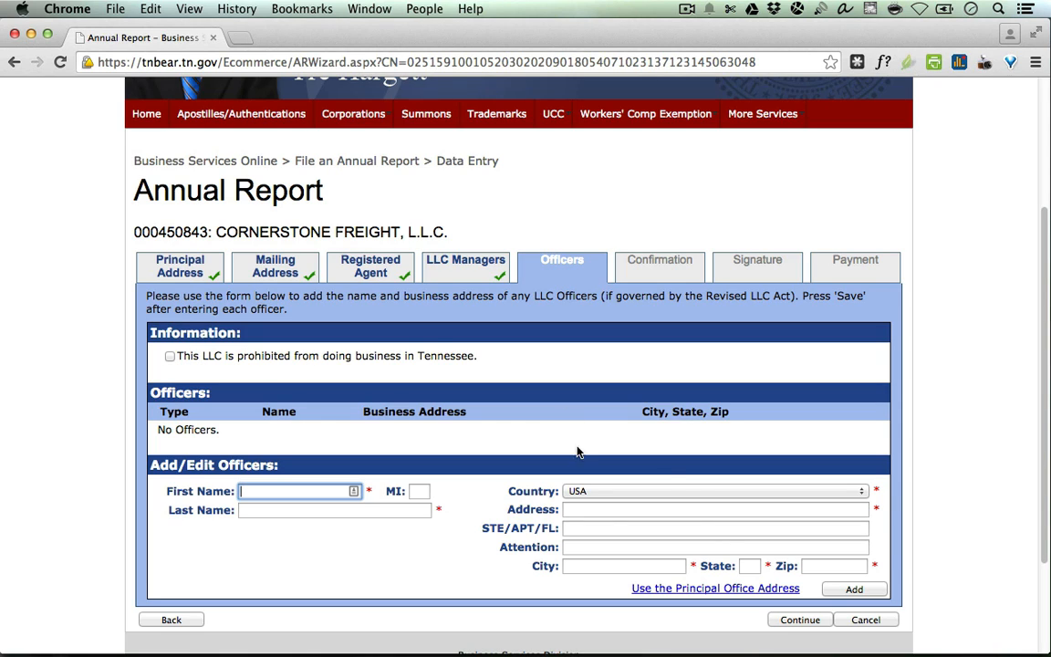
left_click(785, 621)
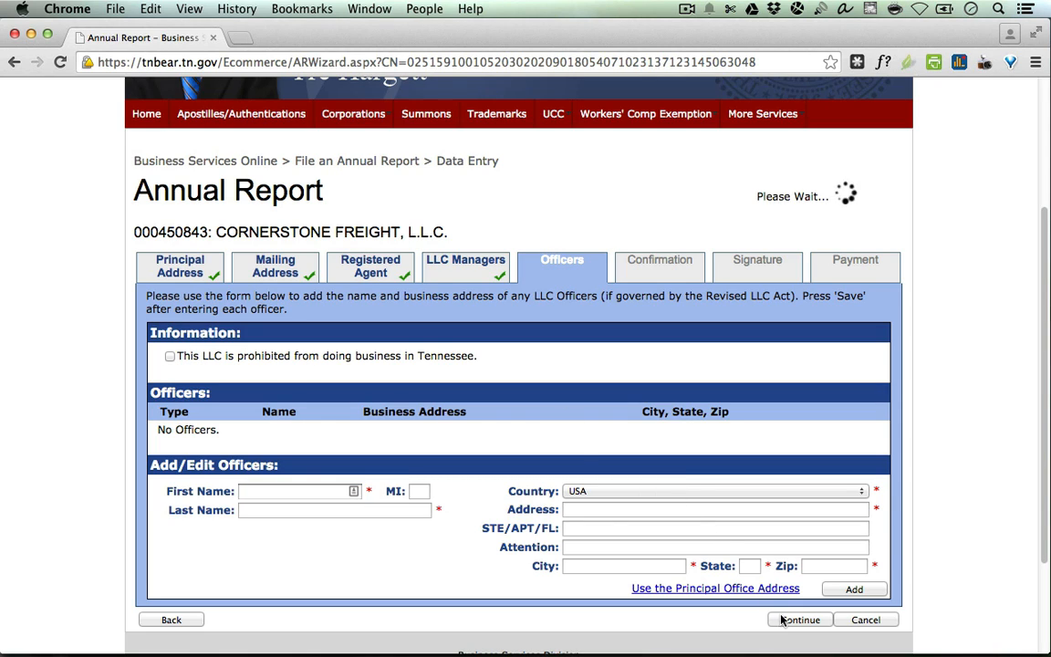
scroll(867, 392, "down", 5)
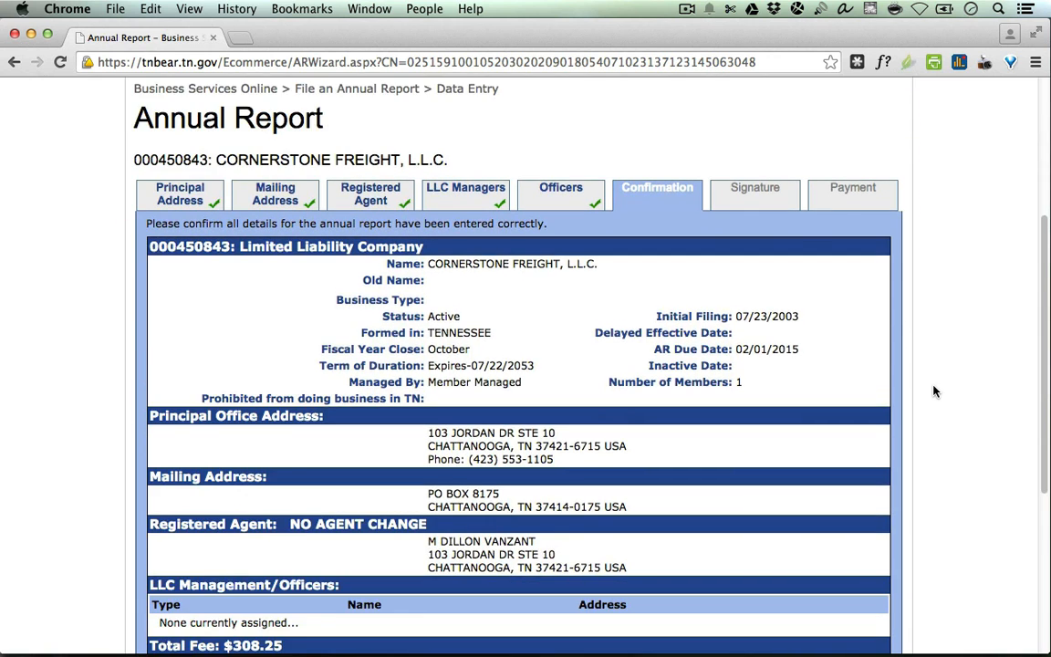
scroll(933, 390, "down", 3)
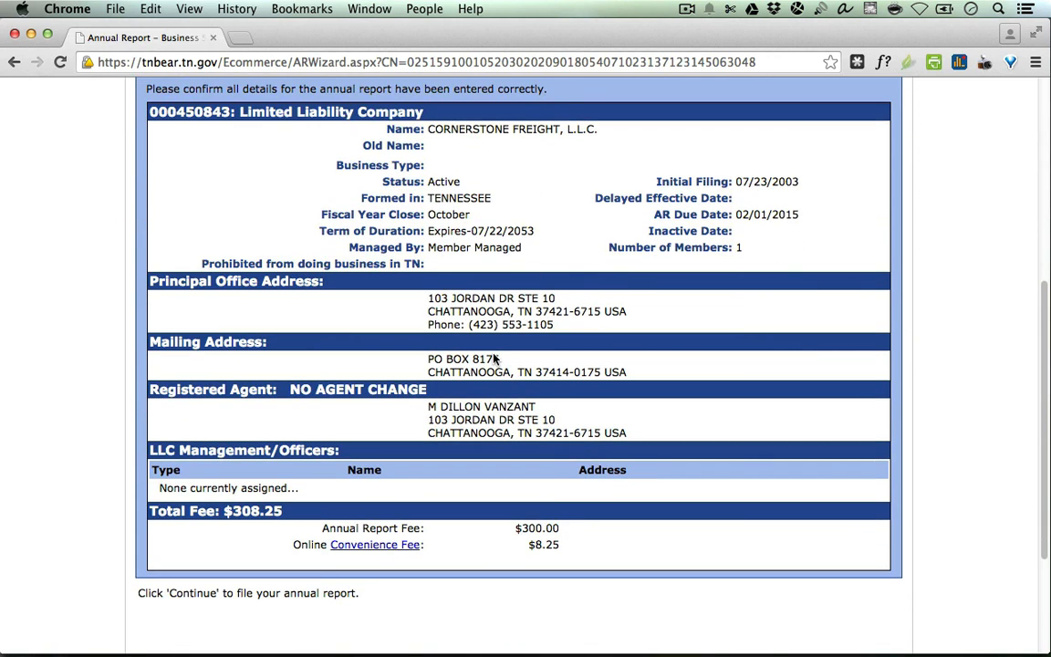
scroll(602, 461, "down", 2)
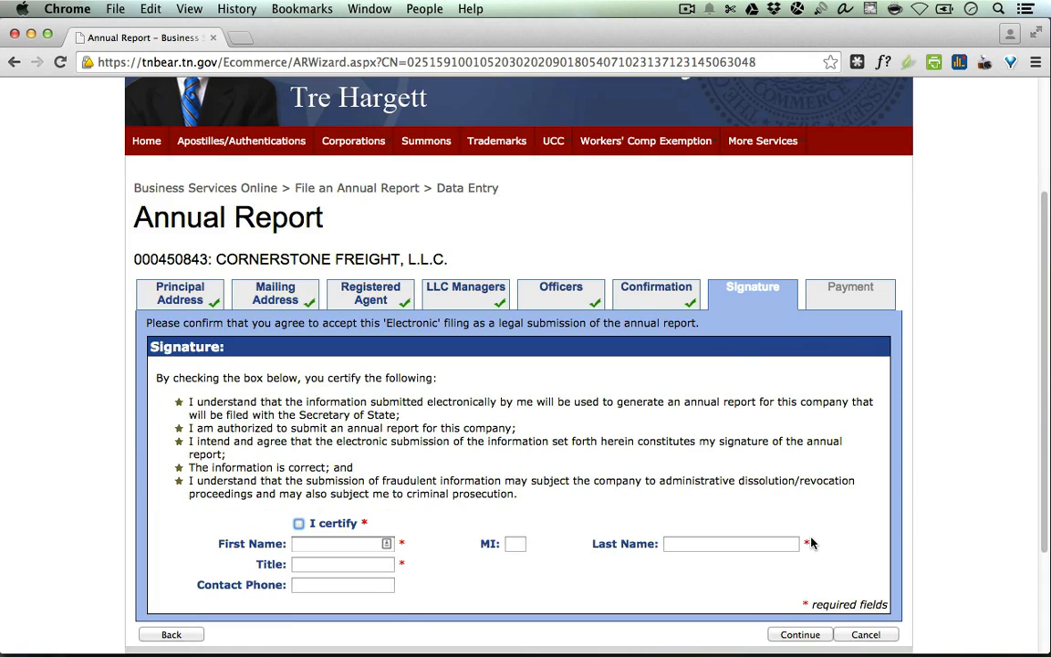
Certify the electronic filing and fill in the signer's first name, last name and the title Managing Member.
left_click(299, 524)
scroll(374, 528, "down", 2)
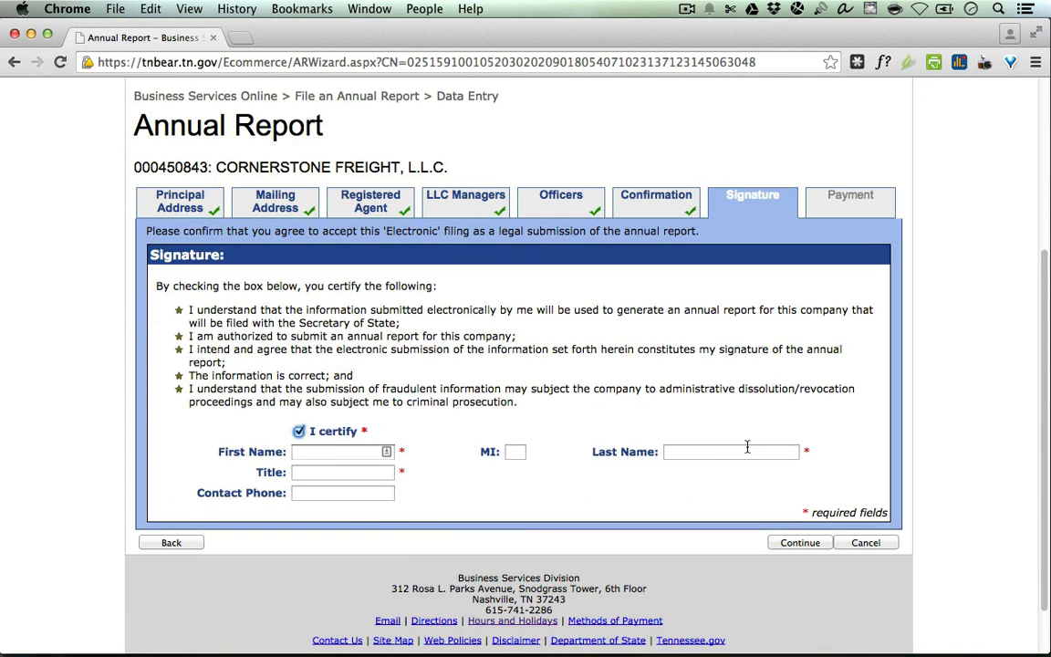
left_click(315, 472)
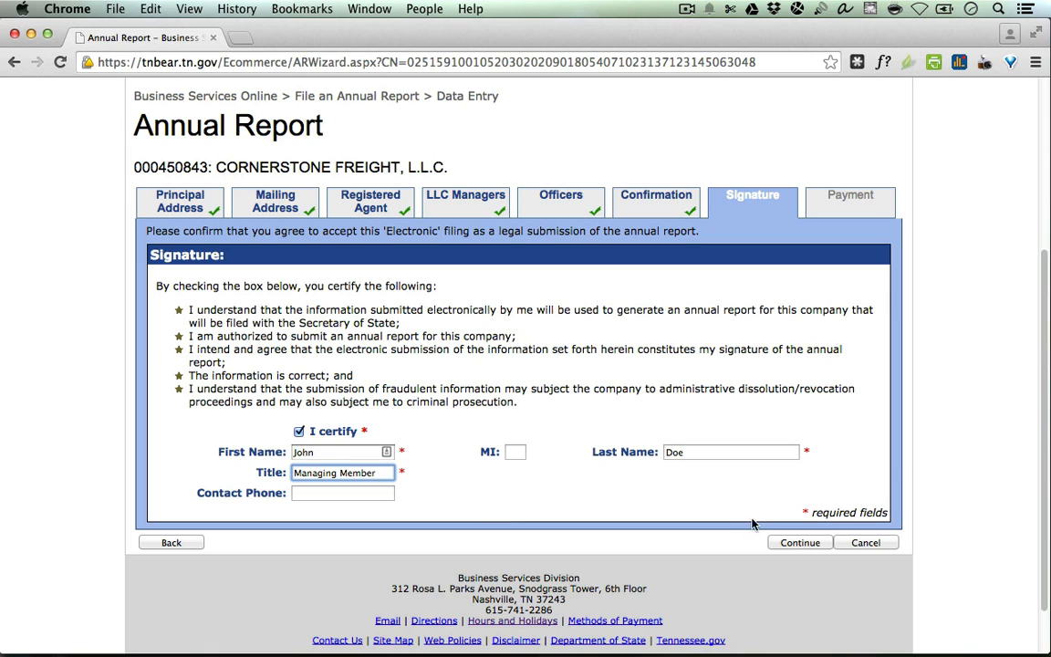
Submit the completed signature page and download a printable copy of the annual report.
left_click(792, 542)
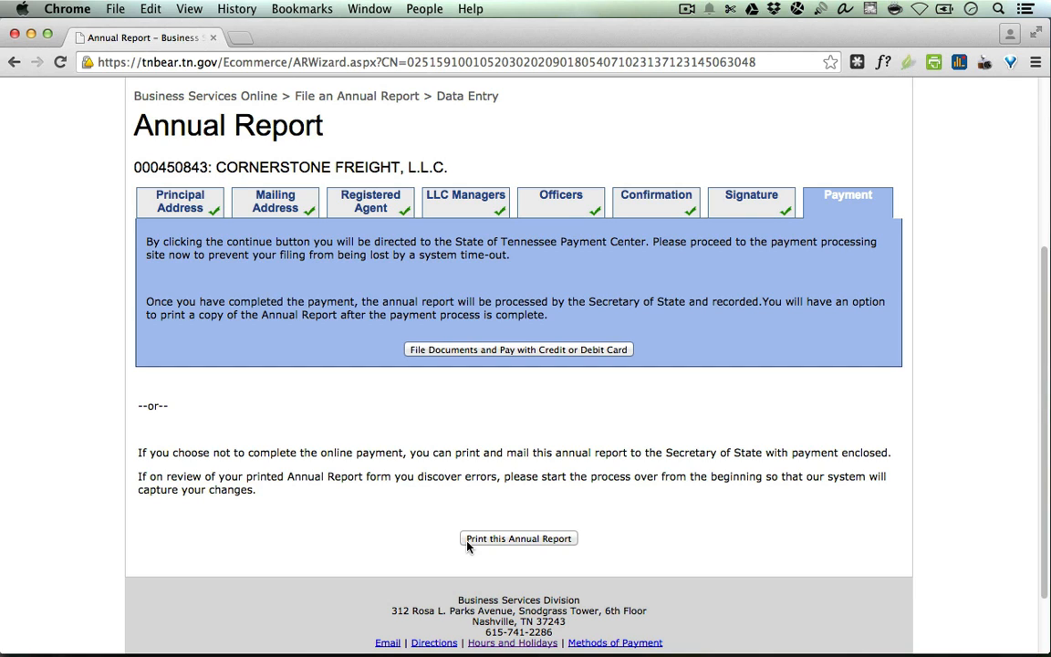
left_click(548, 543)
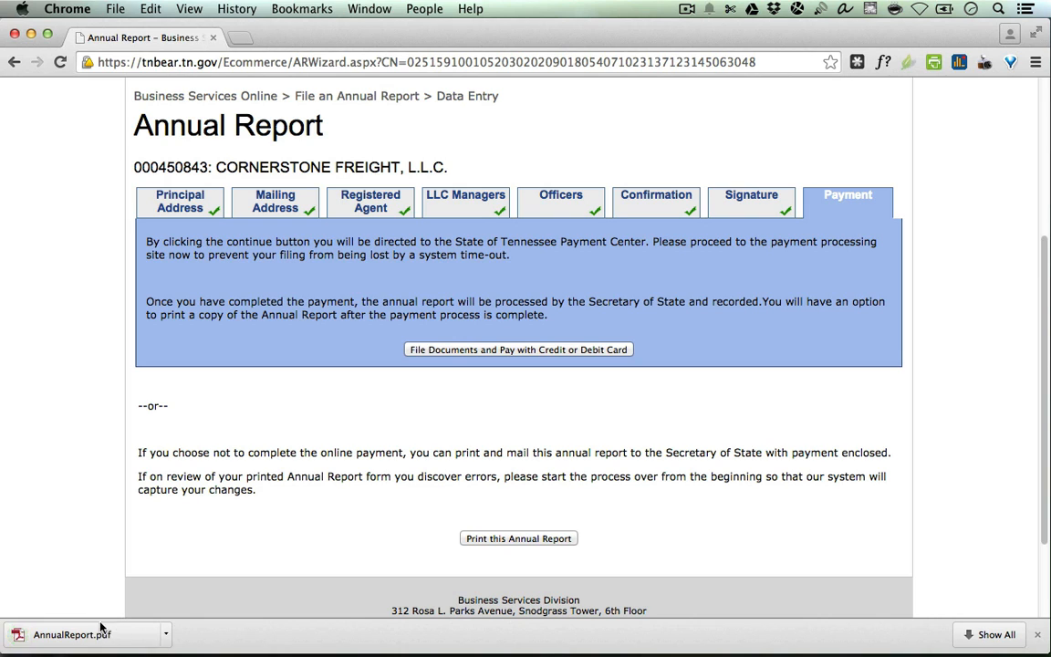
Locate the downloaded AnnualReport.pdf in its Finder folder and return to the payment page in Chrome.
left_click(165, 633)
left_click(189, 611)
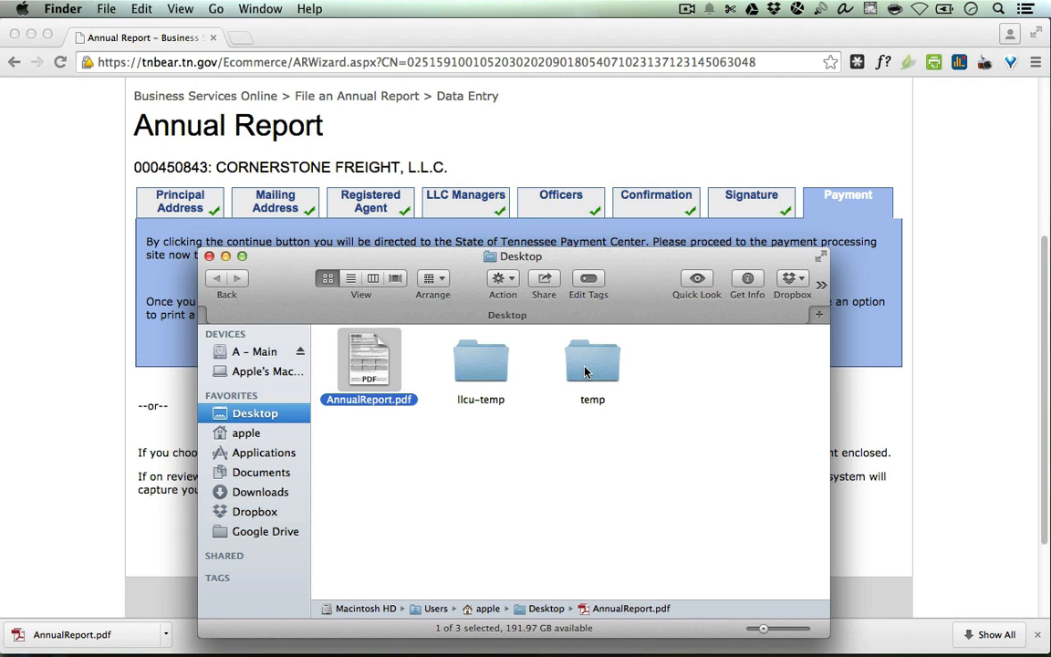
left_click(943, 361)
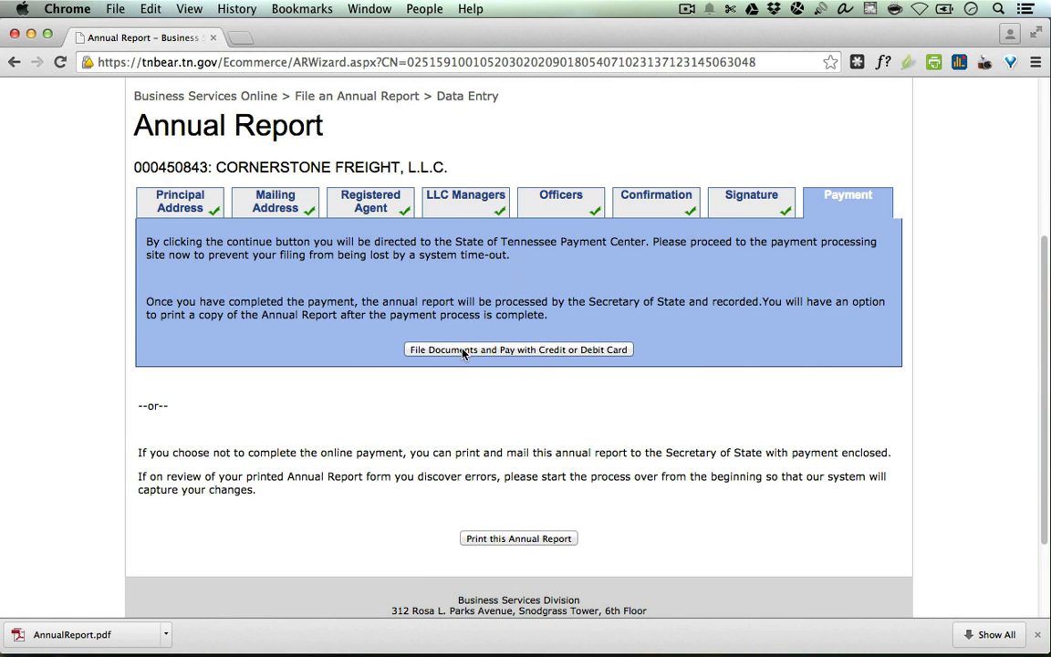
Proceed to file and pay by credit or debit card, and examine the payment form's card types, card details and billing fields.
left_click(589, 351)
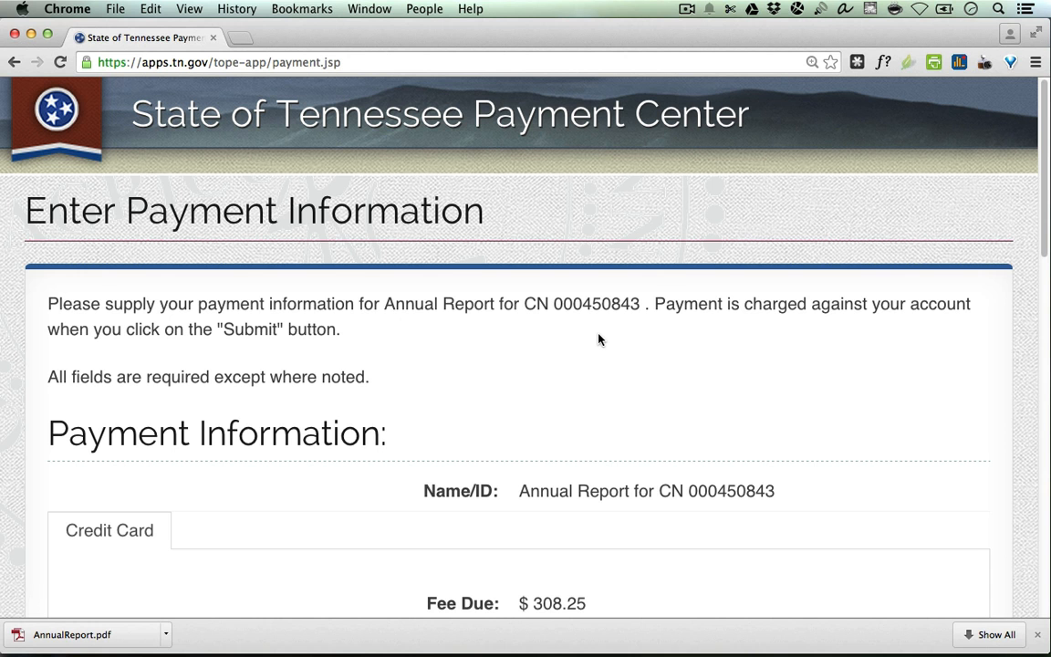
scroll(598, 339, "down", 5)
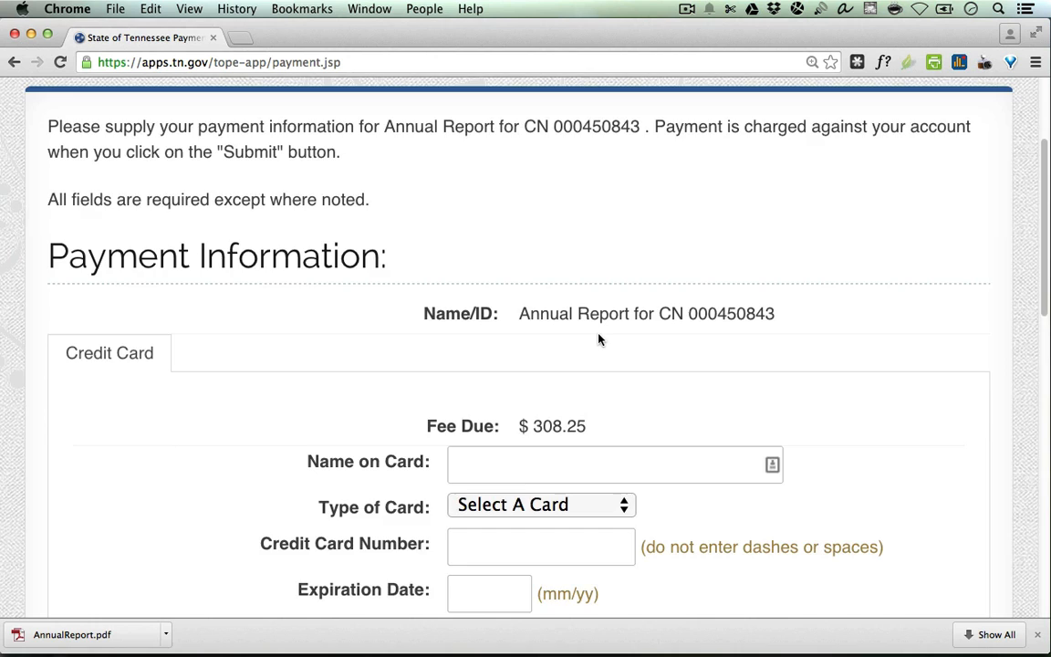
scroll(598, 339, "down", 1)
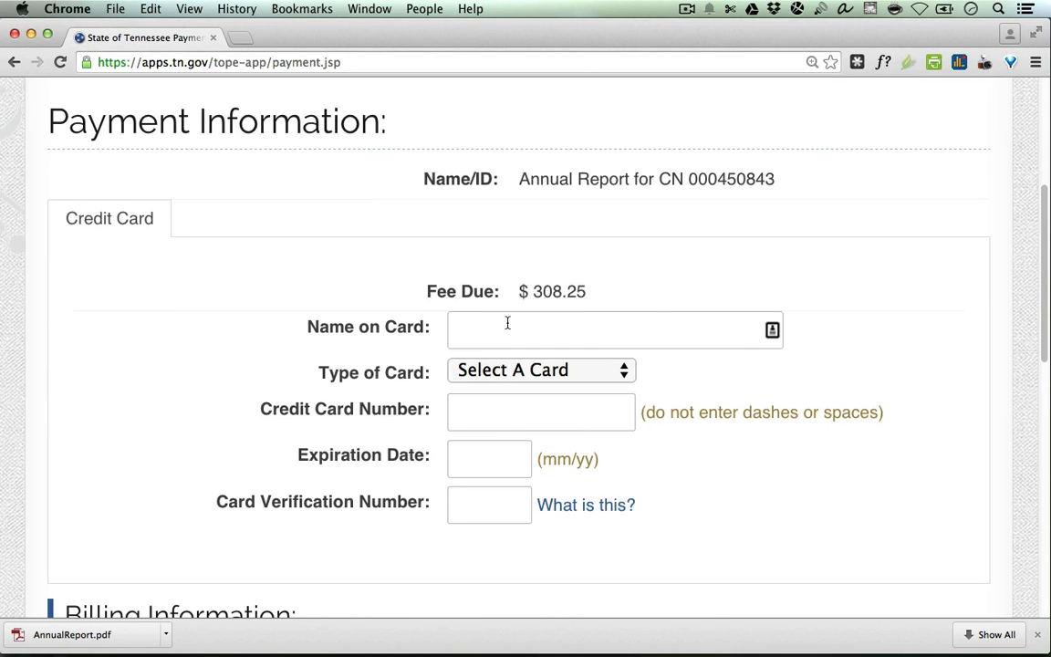
left_click(540, 370)
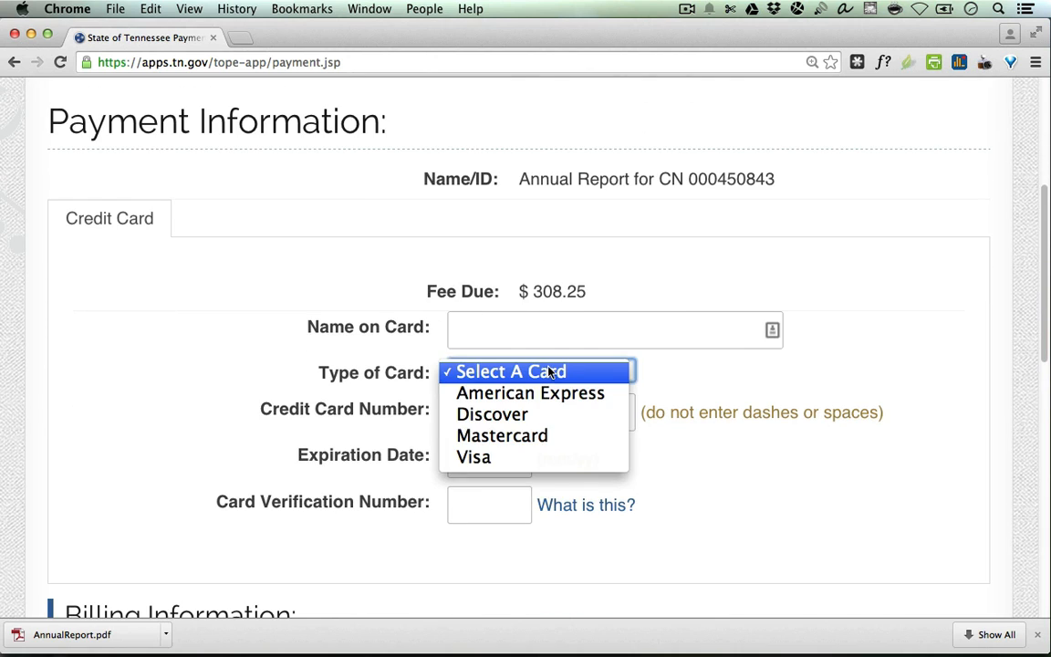
left_click(539, 371)
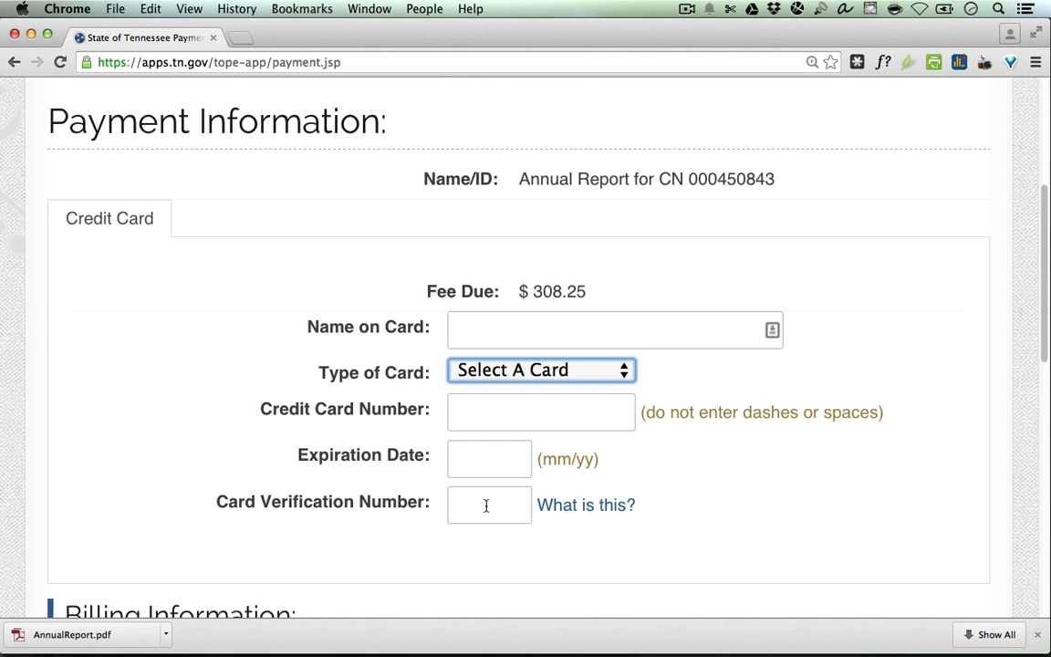
scroll(486, 506, "down", 5)
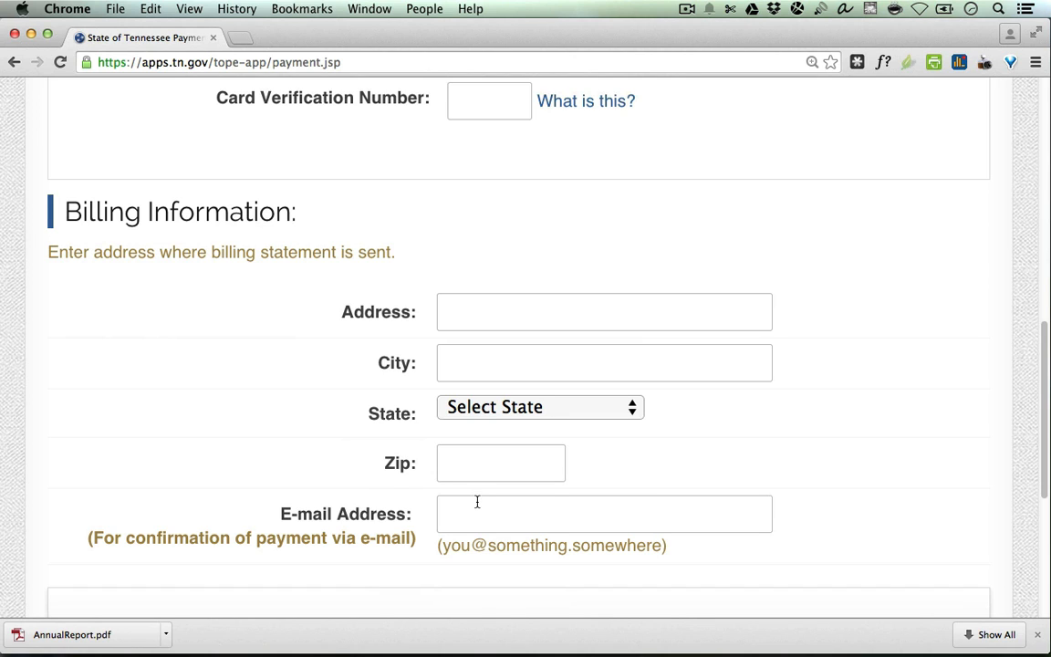
scroll(477, 504, "down", 4)
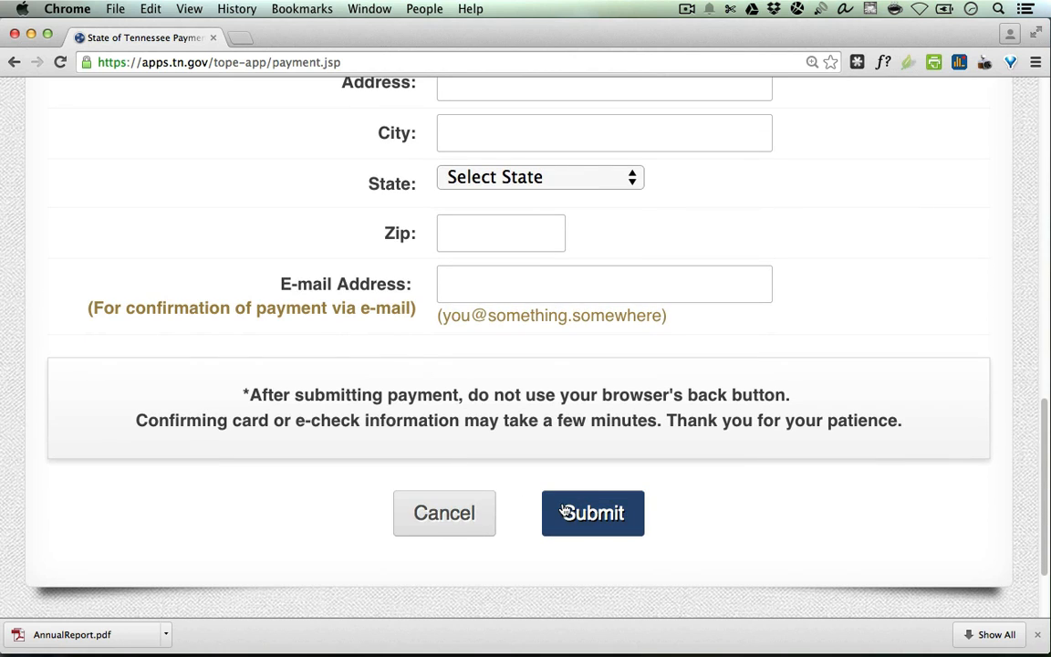